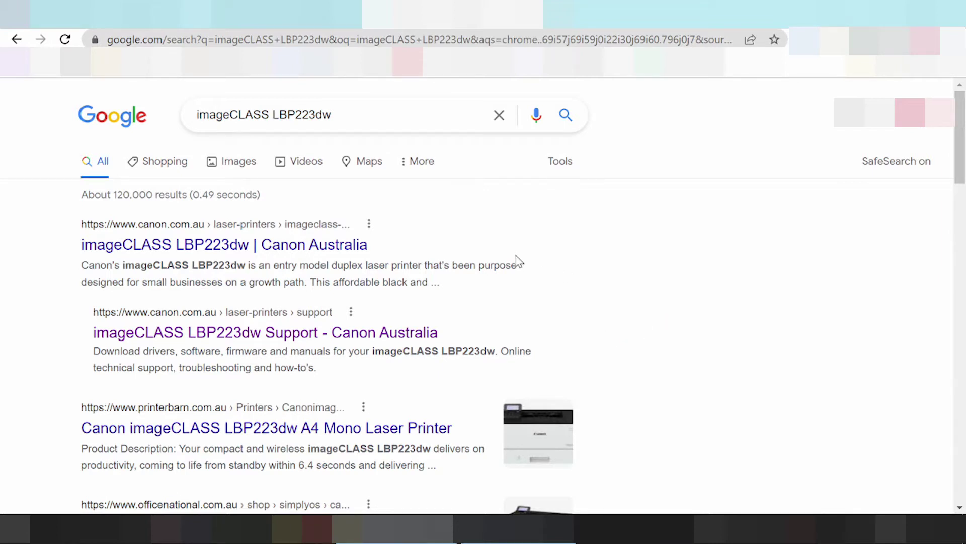
Search Google for 'imageCLASS LBP223dw driver download' by appending 'driver download' to the query
{"action": "left_click", "coordinate": [433, 115]}
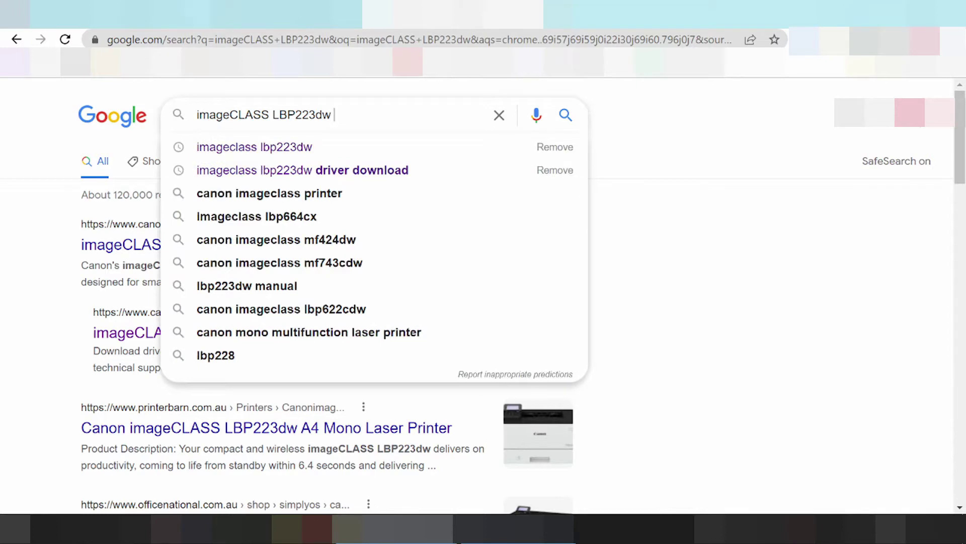
{"action": "type", "text": "driver down"}
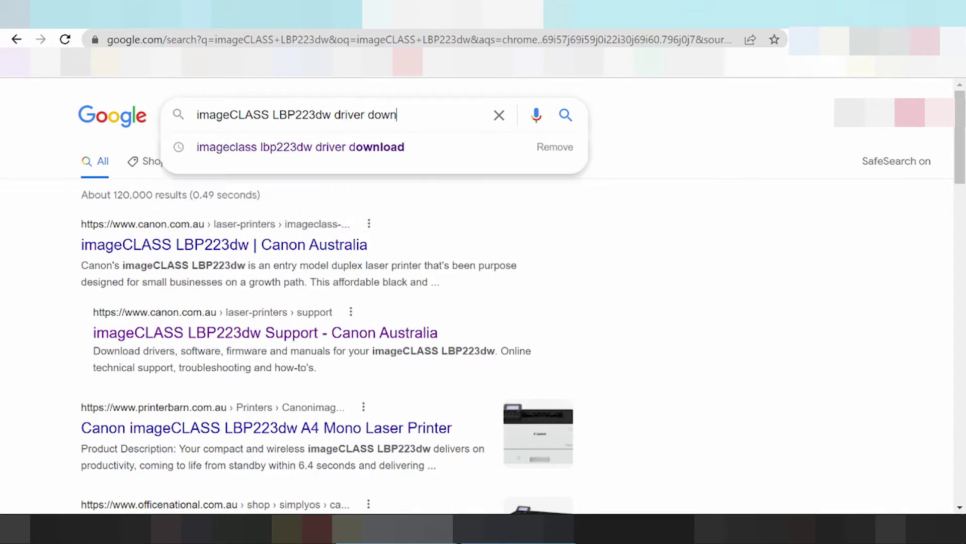
{"action": "type", "text": "load"}
{"action": "key", "text": "Return"}
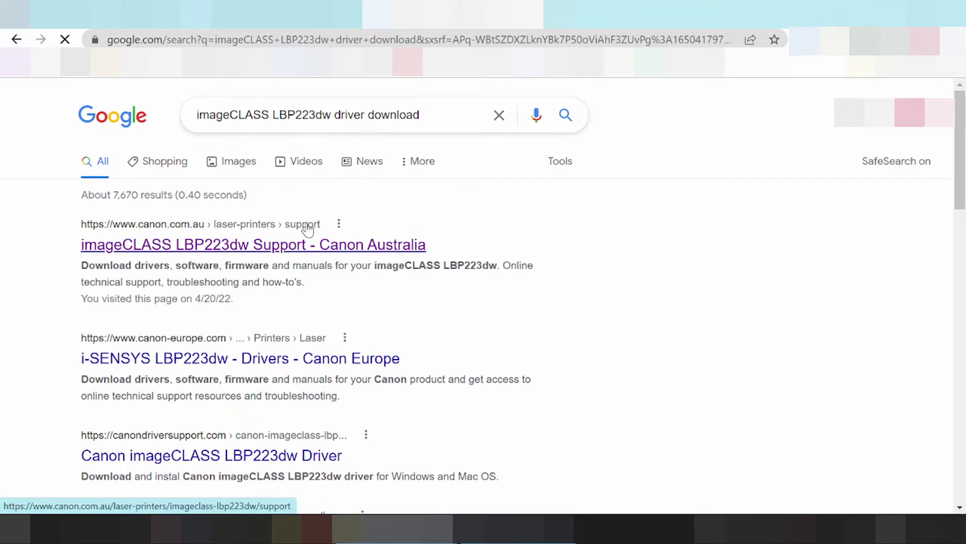
Open the Canon Australia LBP223dw support page and filter its drivers to Linux
{"action": "left_click", "coordinate": [277, 247]}
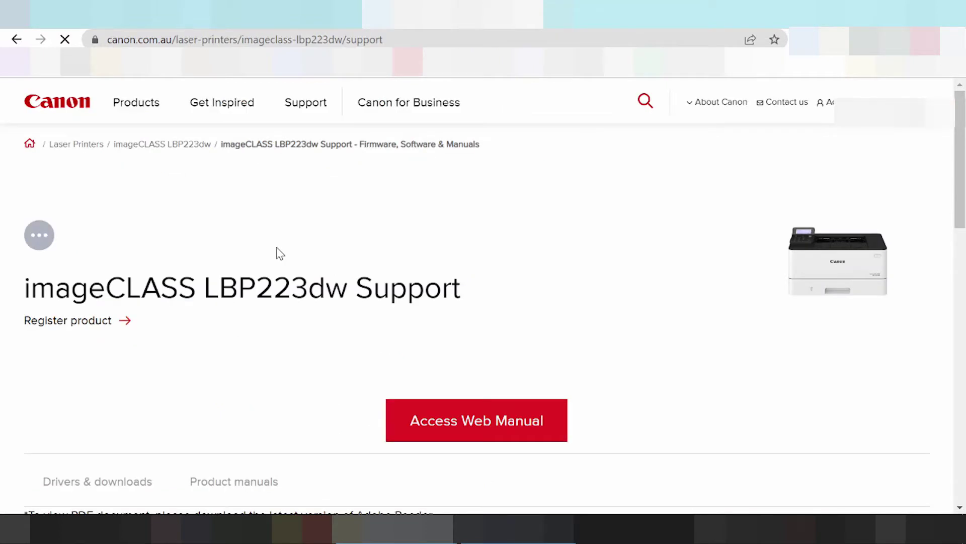
{"action": "scroll", "coordinate": [387, 200], "scroll_direction": "down", "scroll_amount": 4}
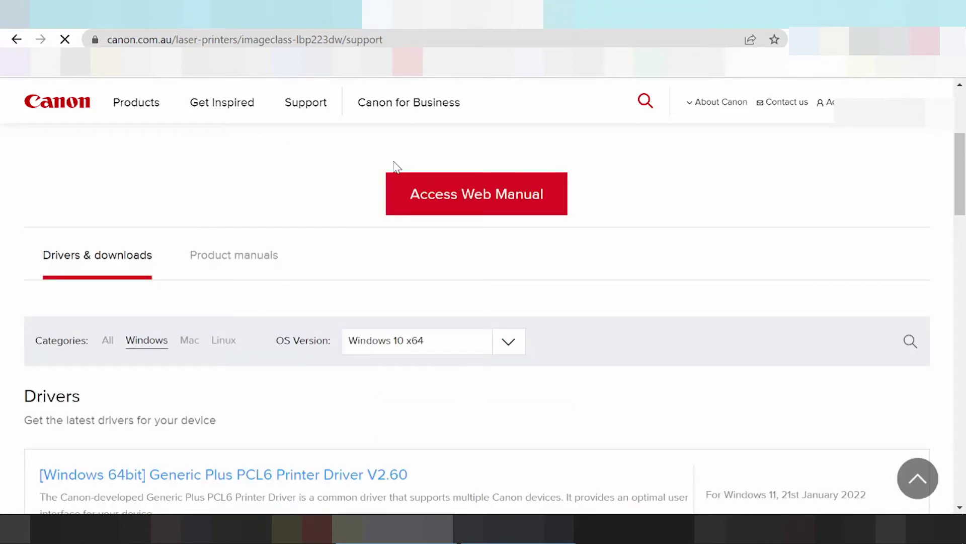
{"action": "scroll", "coordinate": [389, 201], "scroll_direction": "down", "scroll_amount": 4}
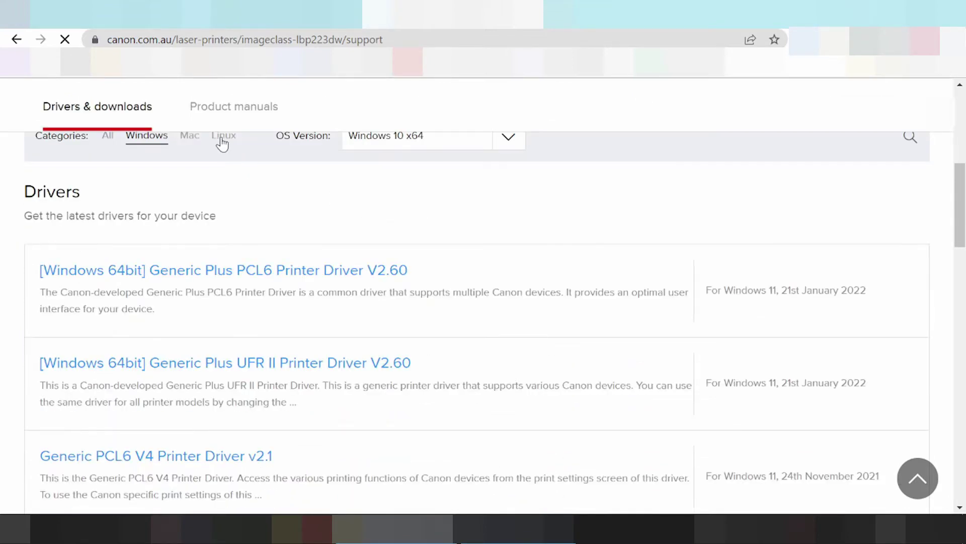
{"action": "left_click", "coordinate": [225, 143]}
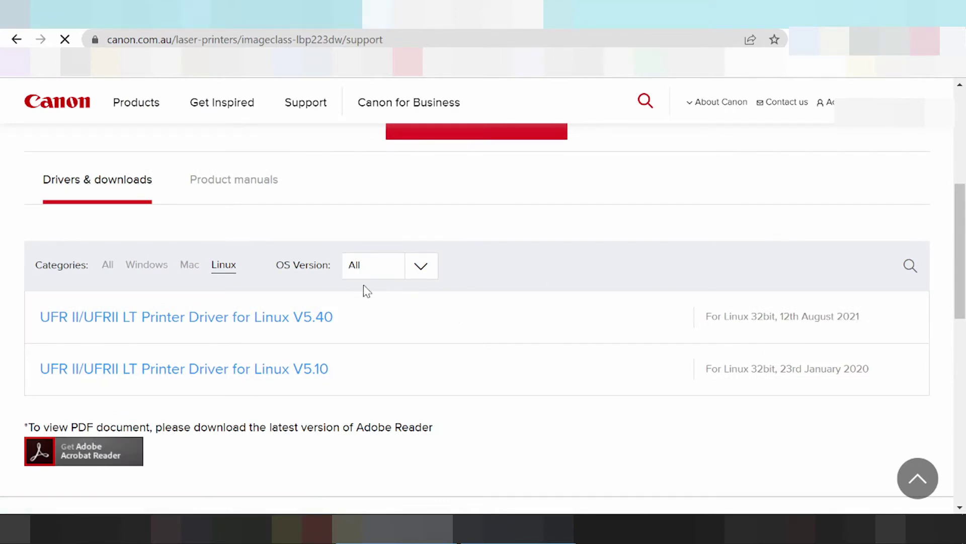
{"action": "left_click", "coordinate": [421, 265]}
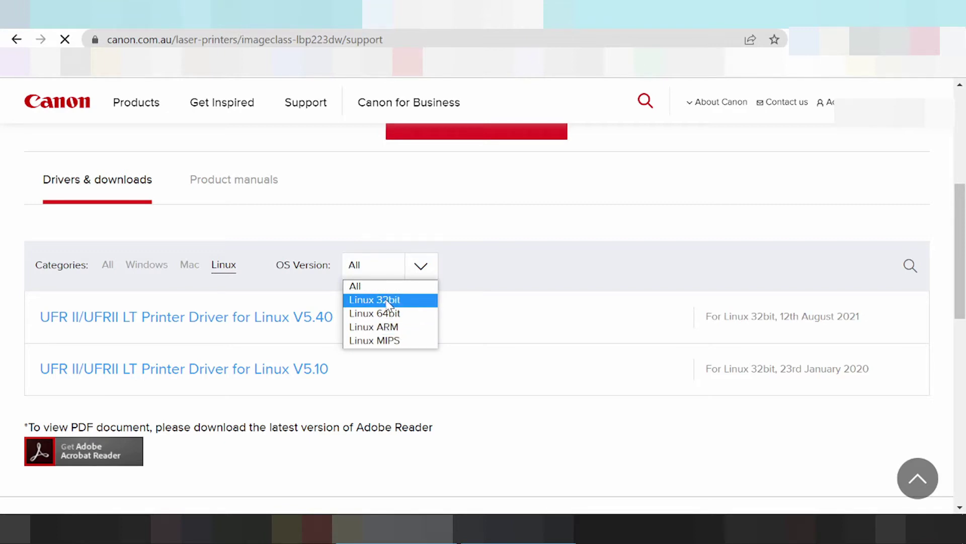
{"action": "left_click", "coordinate": [165, 317]}
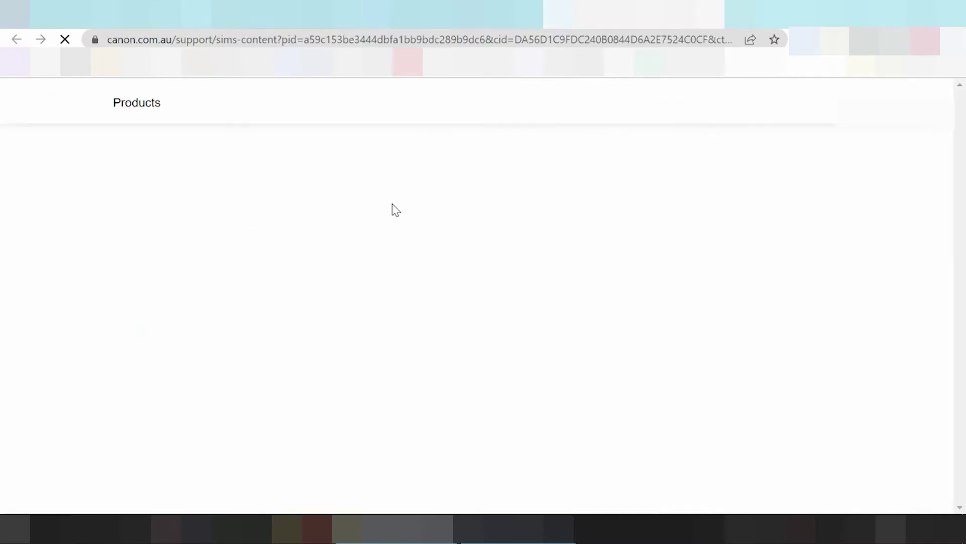
{"action": "scroll", "coordinate": [392, 204], "scroll_direction": "down", "scroll_amount": 10}
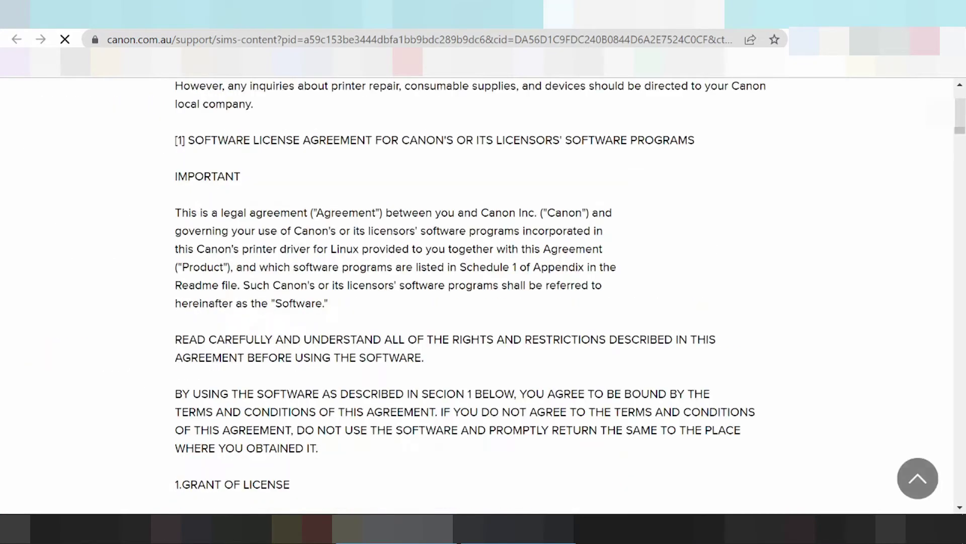
{"action": "scroll", "coordinate": [344, 247], "scroll_direction": "up", "scroll_amount": 4}
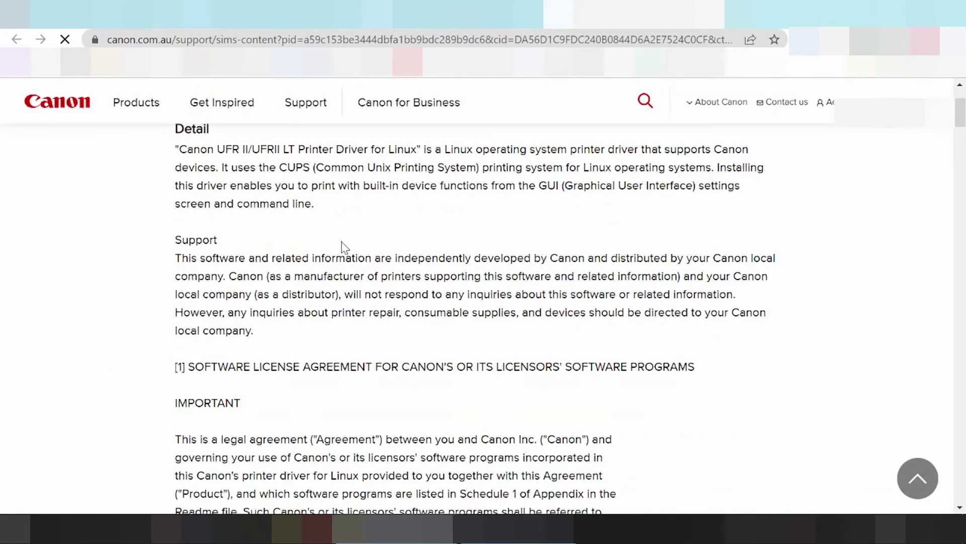
{"action": "scroll", "coordinate": [344, 246], "scroll_direction": "up", "scroll_amount": 2}
{"action": "scroll", "coordinate": [344, 247], "scroll_direction": "down", "scroll_amount": 8}
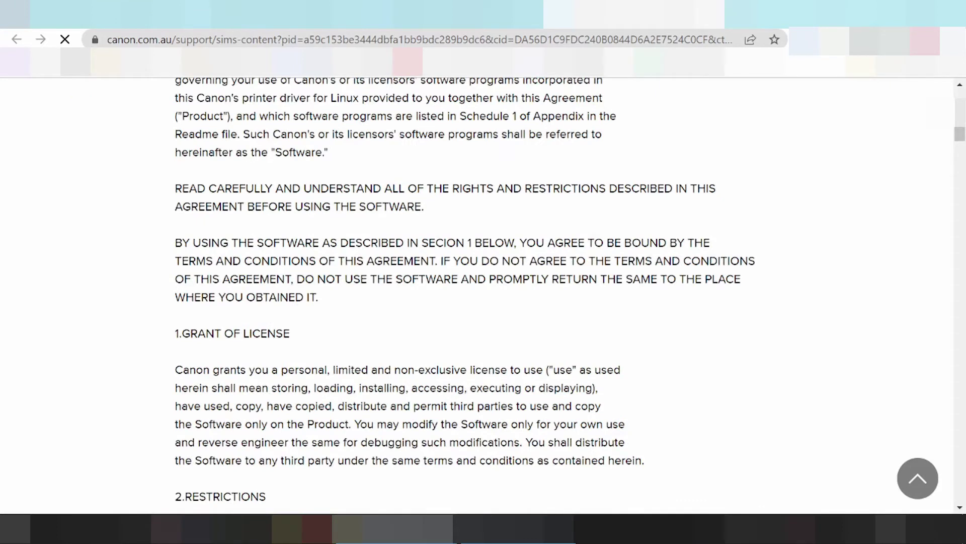
{"action": "scroll", "coordinate": [344, 247], "scroll_direction": "down", "scroll_amount": 4}
{"action": "scroll", "coordinate": [325, 234], "scroll_direction": "down", "scroll_amount": 7}
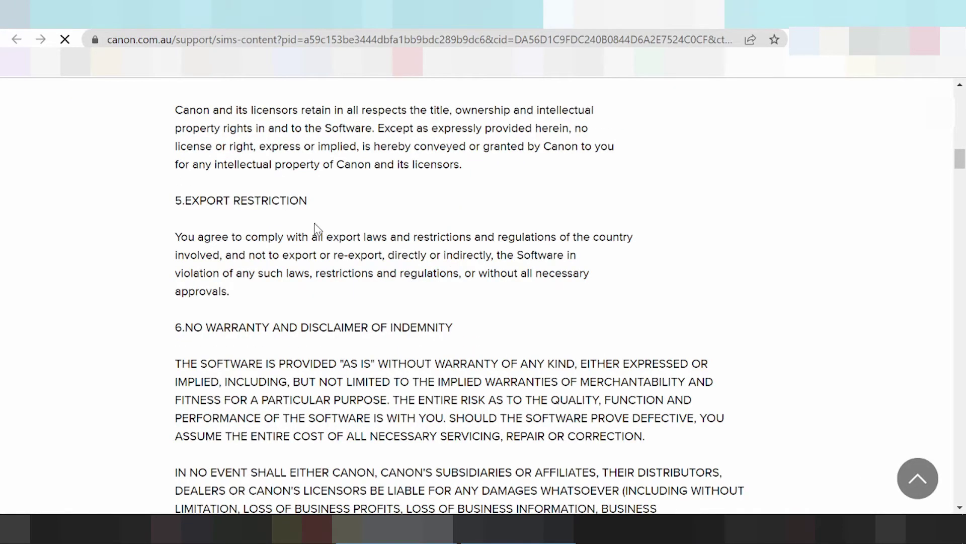
{"action": "scroll", "coordinate": [324, 233], "scroll_direction": "down", "scroll_amount": 8}
{"action": "scroll", "coordinate": [475, 295], "scroll_direction": "down", "scroll_amount": 3}
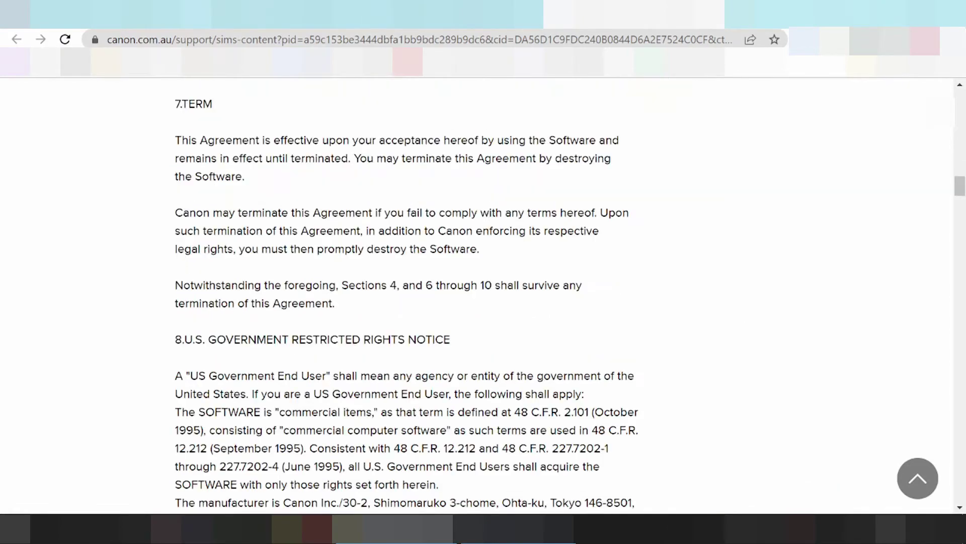
{"action": "scroll", "coordinate": [322, 216], "scroll_direction": "down", "scroll_amount": 3}
{"action": "scroll", "coordinate": [325, 214], "scroll_direction": "down", "scroll_amount": 9}
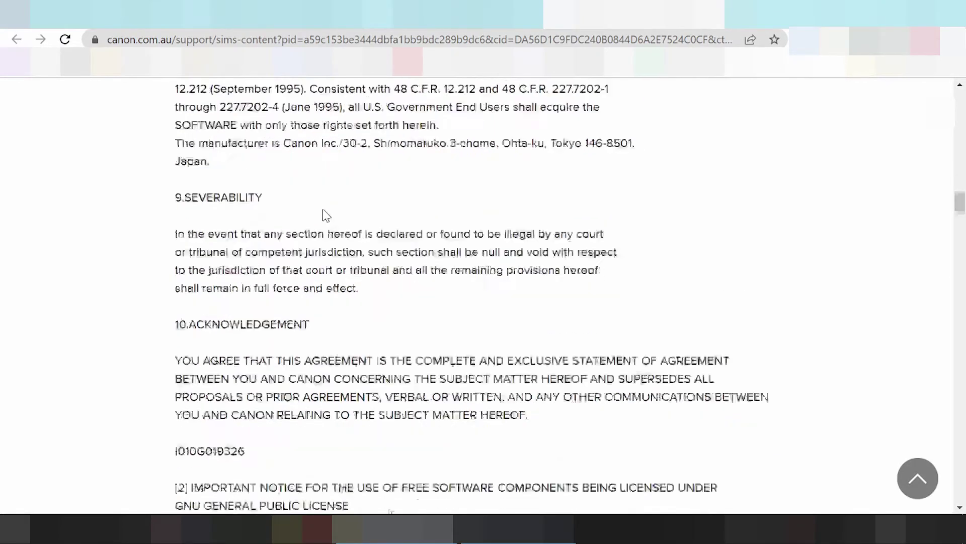
{"action": "scroll", "coordinate": [329, 216], "scroll_direction": "down", "scroll_amount": 20}
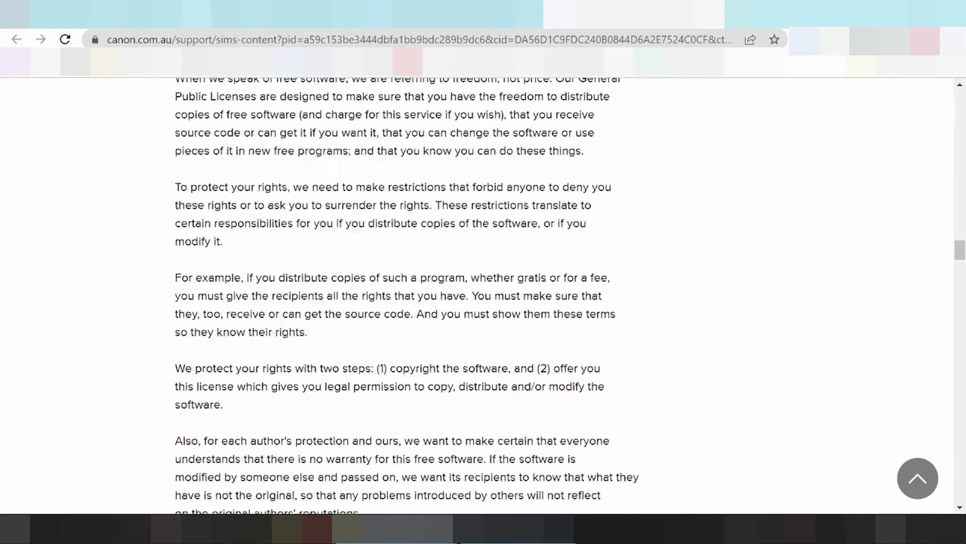
{"action": "scroll", "coordinate": [338, 209], "scroll_direction": "down", "scroll_amount": 20}
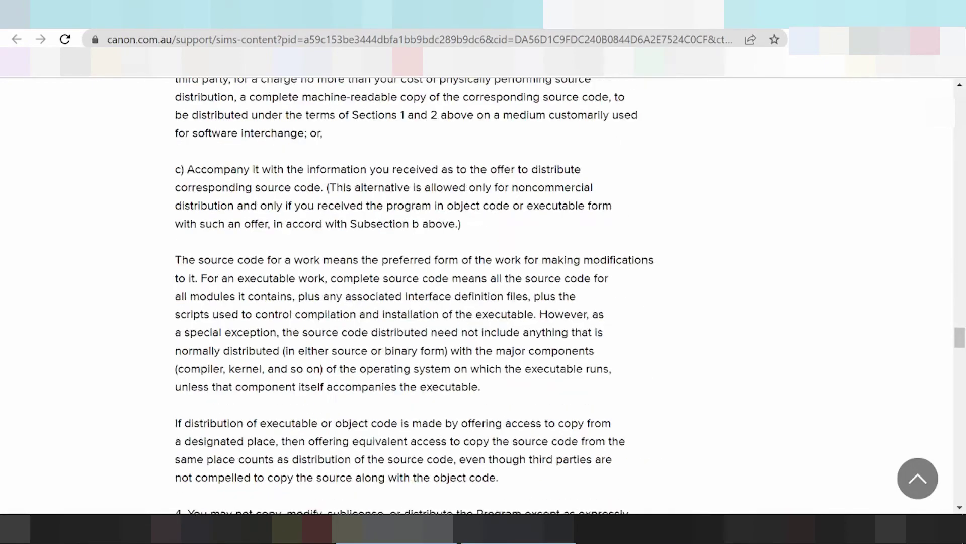
{"action": "scroll", "coordinate": [337, 208], "scroll_direction": "down", "scroll_amount": 20}
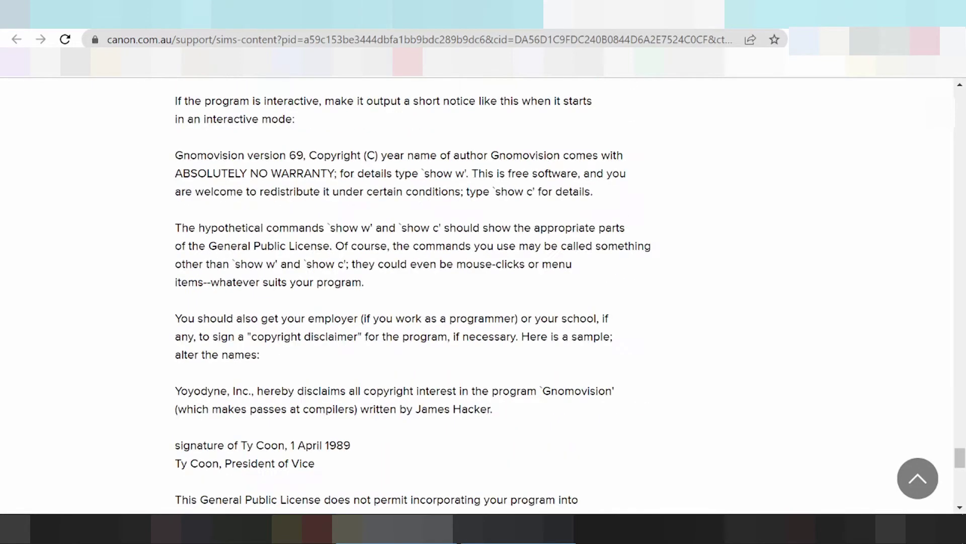
{"action": "scroll", "coordinate": [343, 196], "scroll_direction": "down", "scroll_amount": 13}
{"action": "scroll", "coordinate": [343, 197], "scroll_direction": "up", "scroll_amount": 6}
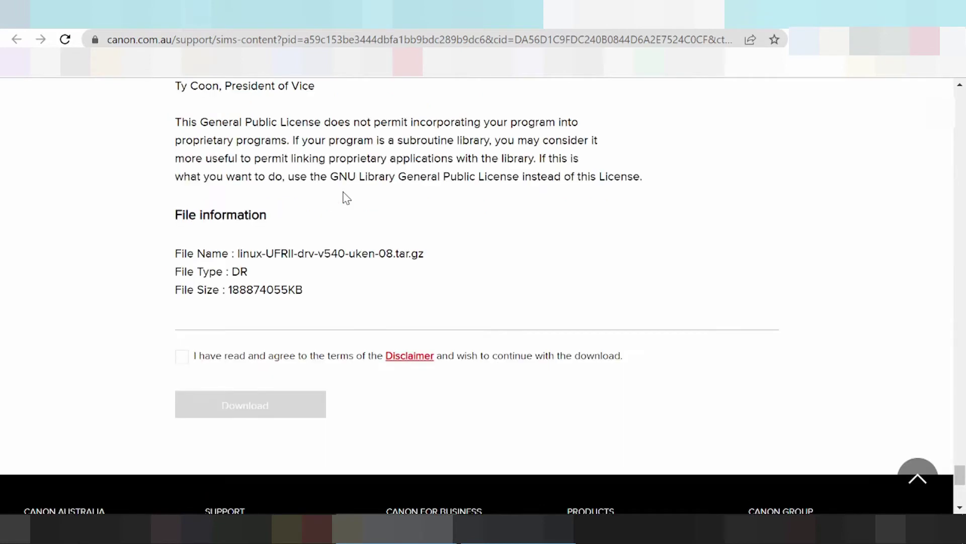
{"action": "left_click", "coordinate": [182, 360]}
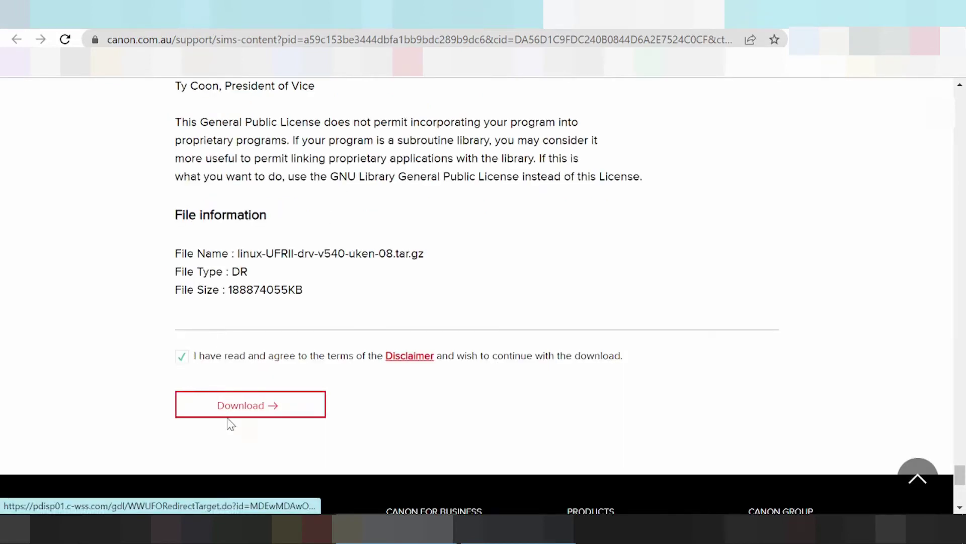
{"action": "scroll", "coordinate": [195, 325], "scroll_direction": "up", "scroll_amount": 15}
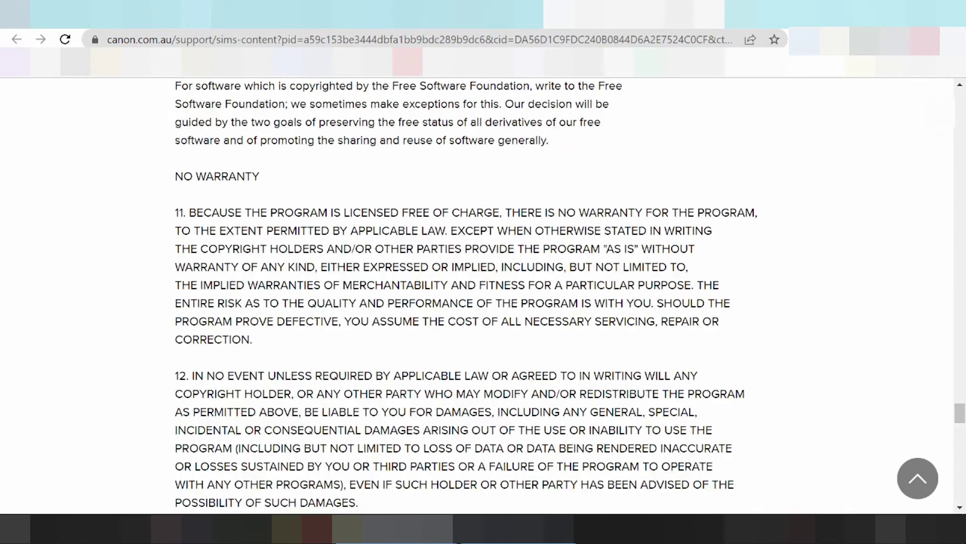
{"action": "key", "text": "alt+Left"}
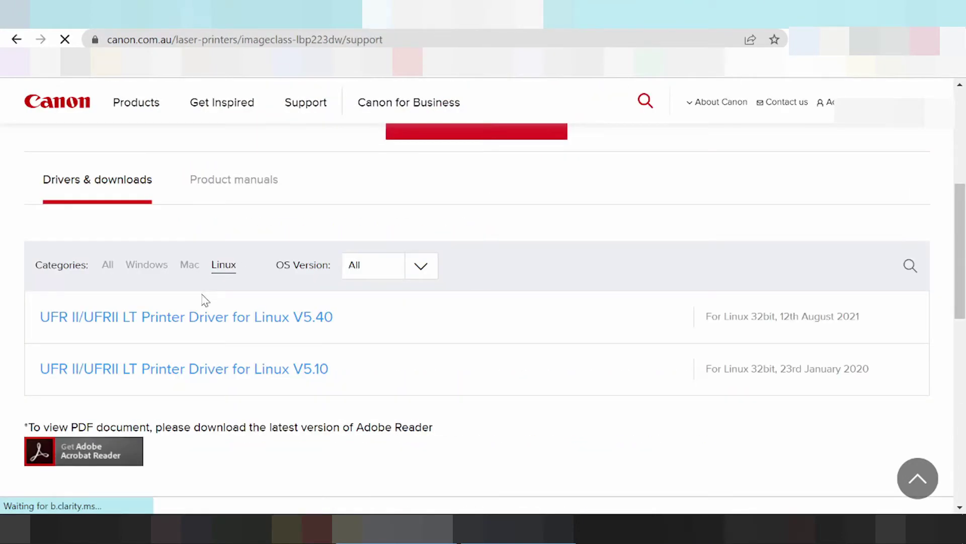
Show the Mac drivers for the LBP223dw, leaving the OS version at All
{"action": "left_click", "coordinate": [189, 272]}
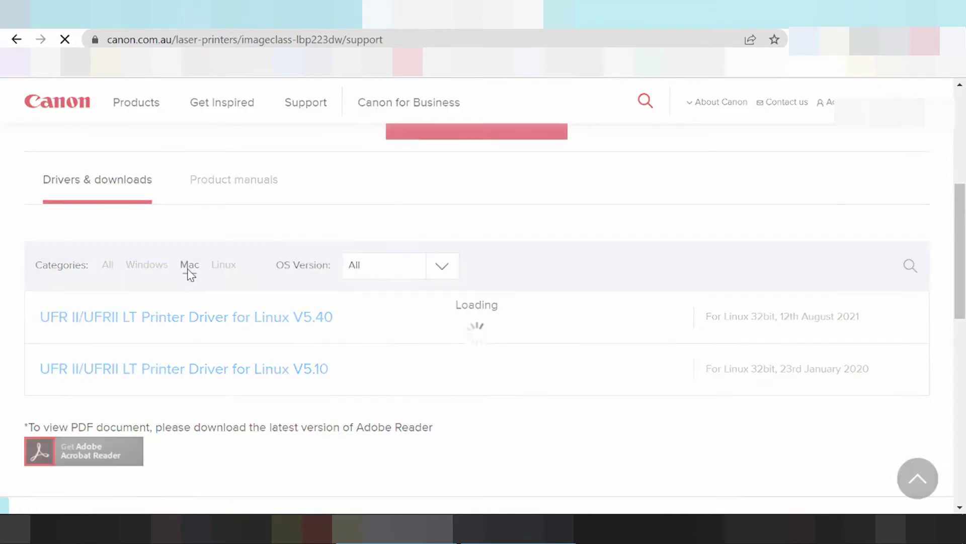
{"action": "scroll", "coordinate": [267, 288], "scroll_direction": "down", "scroll_amount": 4}
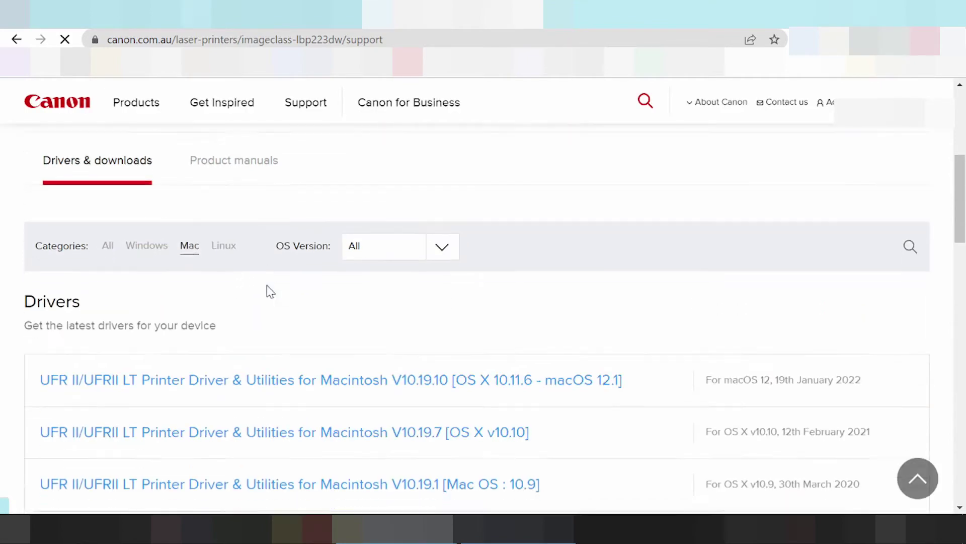
{"action": "scroll", "coordinate": [402, 271], "scroll_direction": "up", "scroll_amount": 3}
{"action": "scroll", "coordinate": [403, 270], "scroll_direction": "up", "scroll_amount": 1}
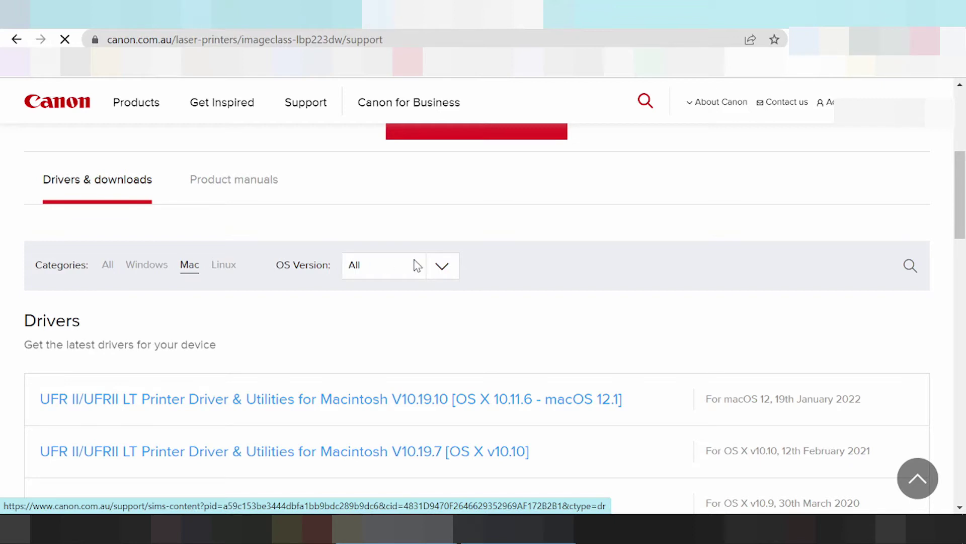
{"action": "left_click", "coordinate": [442, 265]}
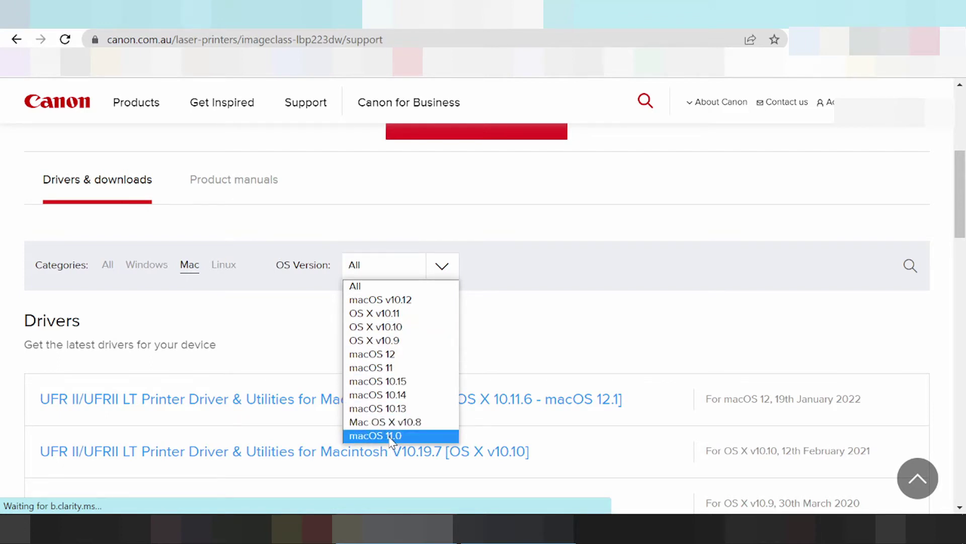
{"action": "left_click", "coordinate": [579, 302]}
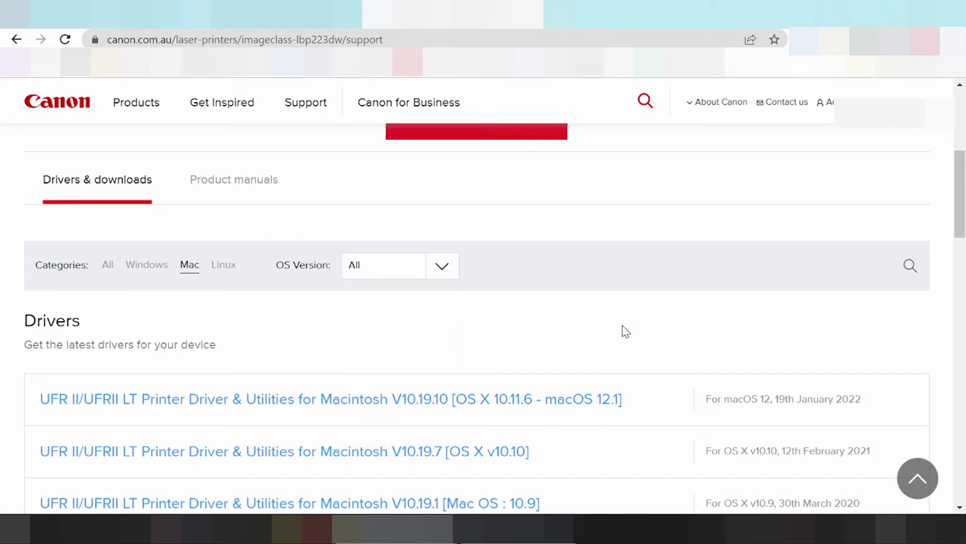
Browse the Mac UFR II/UFRII LT driver list, then switch to the Windows drivers
{"action": "scroll", "coordinate": [845, 375], "scroll_direction": "down", "scroll_amount": 2}
{"action": "scroll", "coordinate": [844, 372], "scroll_direction": "down", "scroll_amount": 2}
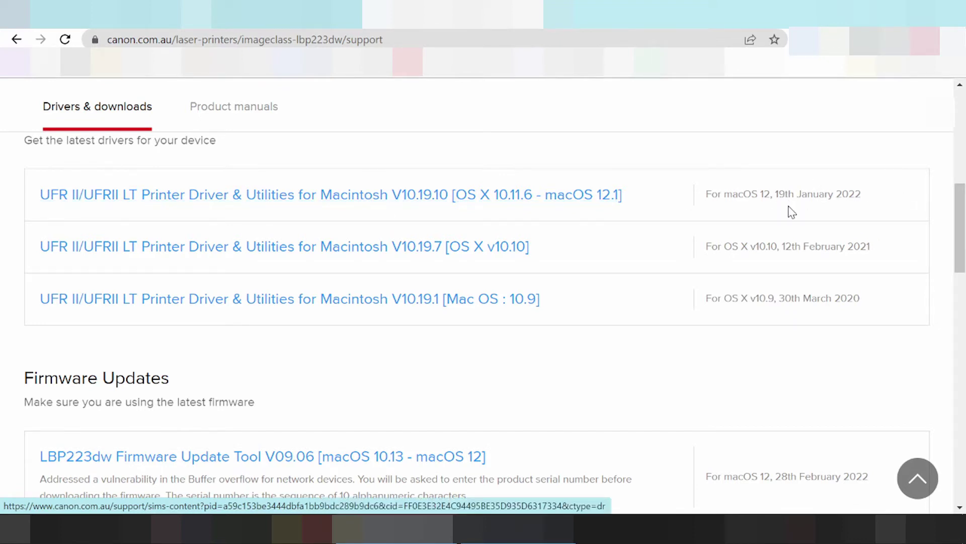
{"action": "scroll", "coordinate": [815, 228], "scroll_direction": "up", "scroll_amount": 4}
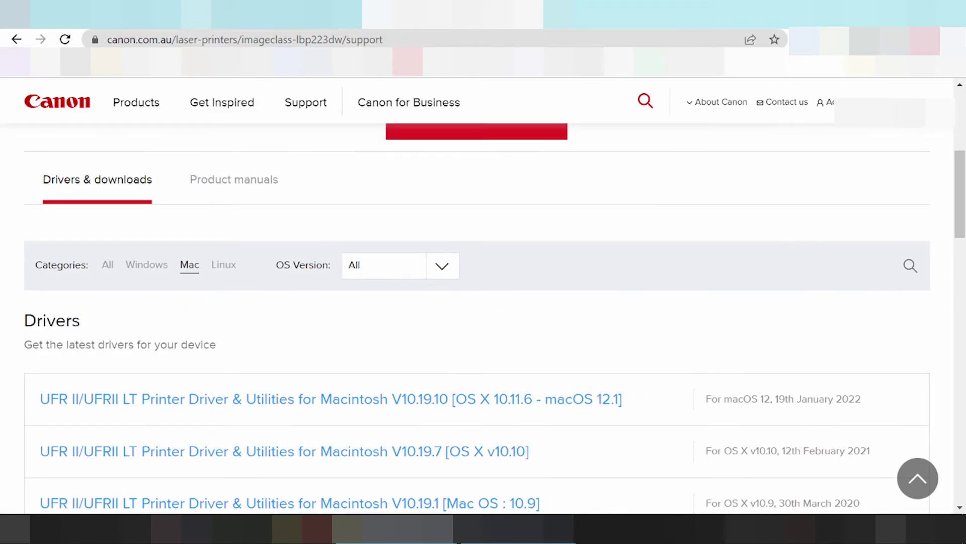
{"action": "left_click", "coordinate": [143, 270]}
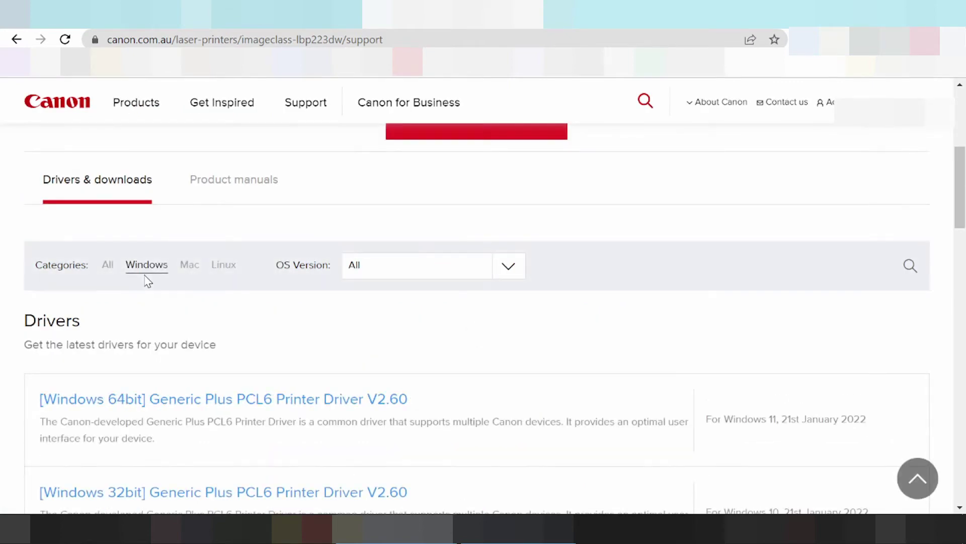
Filter the Windows driver list to Windows 11, led by 64bit Generic Plus PCL6 V2.60
{"action": "scroll", "coordinate": [185, 265], "scroll_direction": "down", "scroll_amount": 4}
{"action": "scroll", "coordinate": [278, 250], "scroll_direction": "up", "scroll_amount": 4}
{"action": "scroll", "coordinate": [429, 272], "scroll_direction": "down", "scroll_amount": 5}
{"action": "scroll", "coordinate": [430, 274], "scroll_direction": "up", "scroll_amount": 5}
{"action": "left_click", "coordinate": [510, 266]}
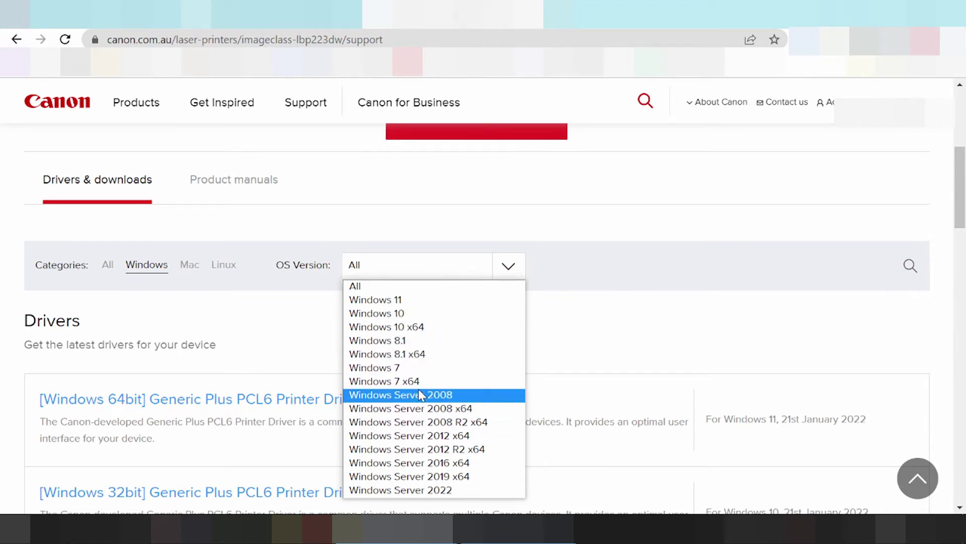
{"action": "left_click", "coordinate": [410, 304]}
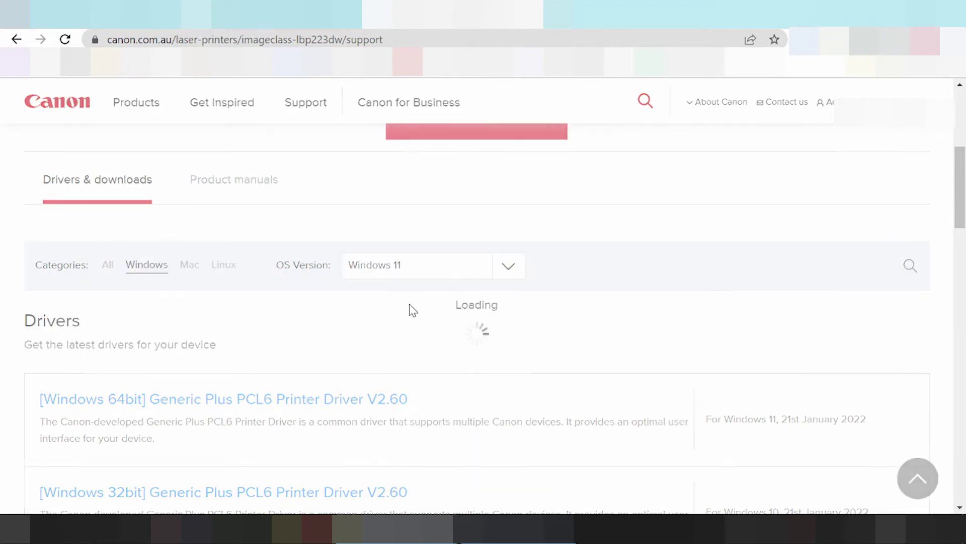
{"action": "scroll", "coordinate": [422, 308], "scroll_direction": "down", "scroll_amount": 2}
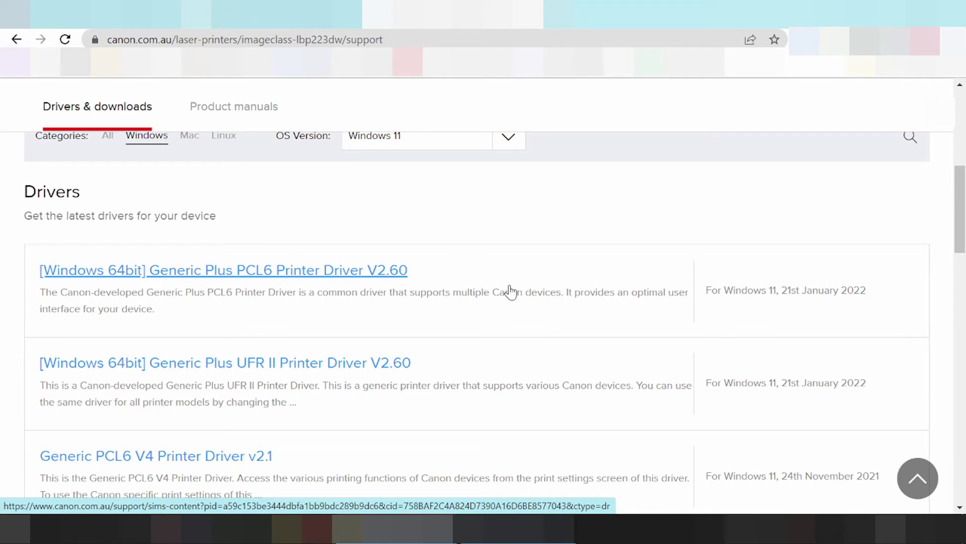
Open the 64bit Generic Plus PCL6 V2.60 driver page and scroll to its file GPlus_PCL6_Driver_V260_W64_00.exe
{"action": "left_click", "coordinate": [222, 275]}
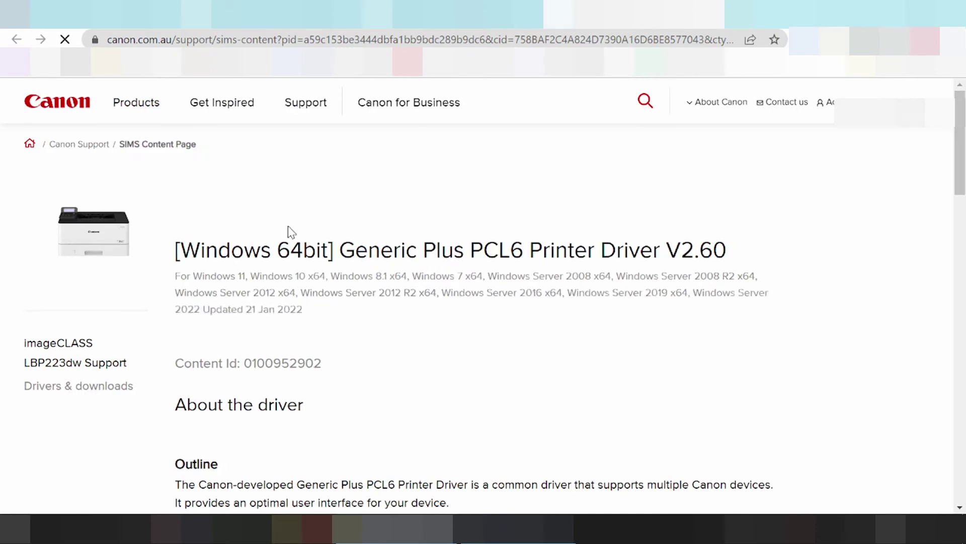
{"action": "scroll", "coordinate": [351, 204], "scroll_direction": "down", "scroll_amount": 3}
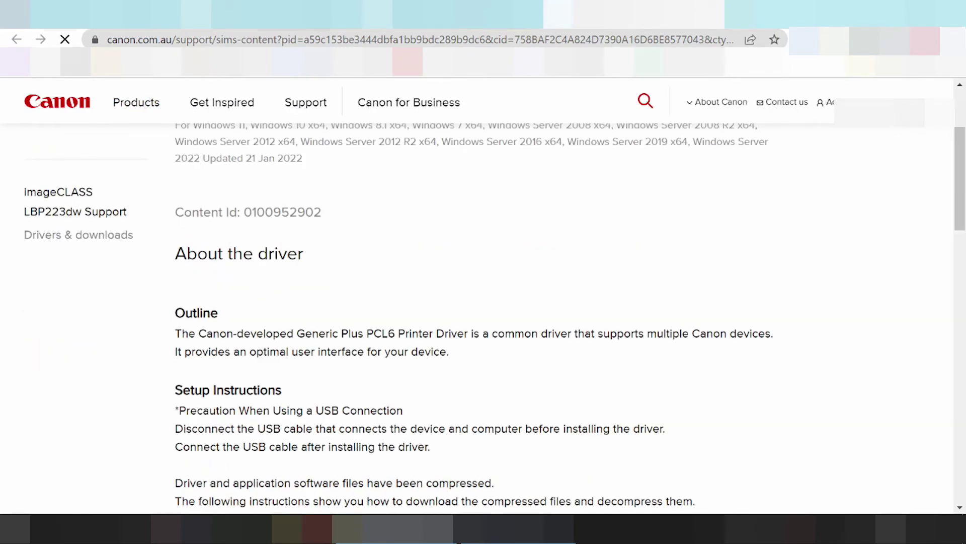
{"action": "scroll", "coordinate": [394, 286], "scroll_direction": "down", "scroll_amount": 3}
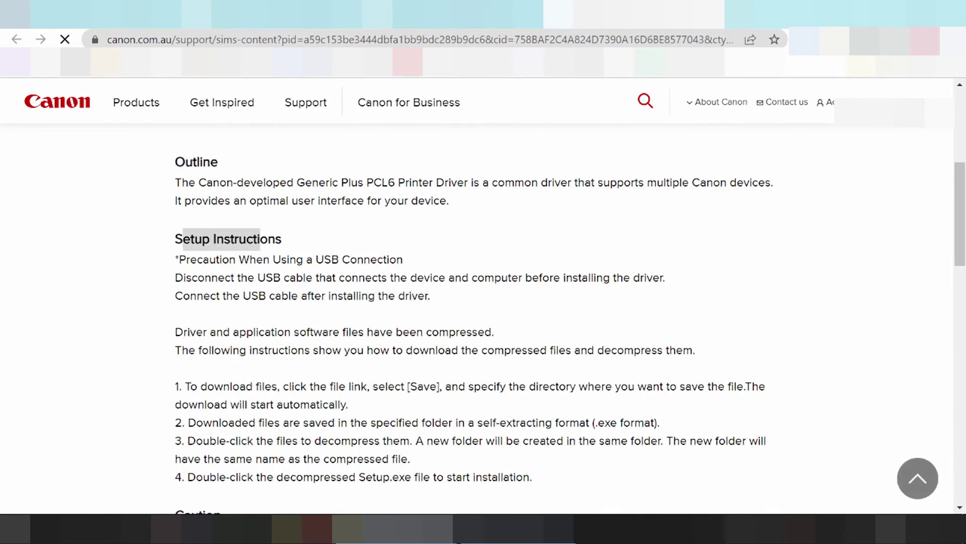
{"action": "scroll", "coordinate": [323, 229], "scroll_direction": "down", "scroll_amount": 1}
{"action": "scroll", "coordinate": [330, 230], "scroll_direction": "down", "scroll_amount": 5}
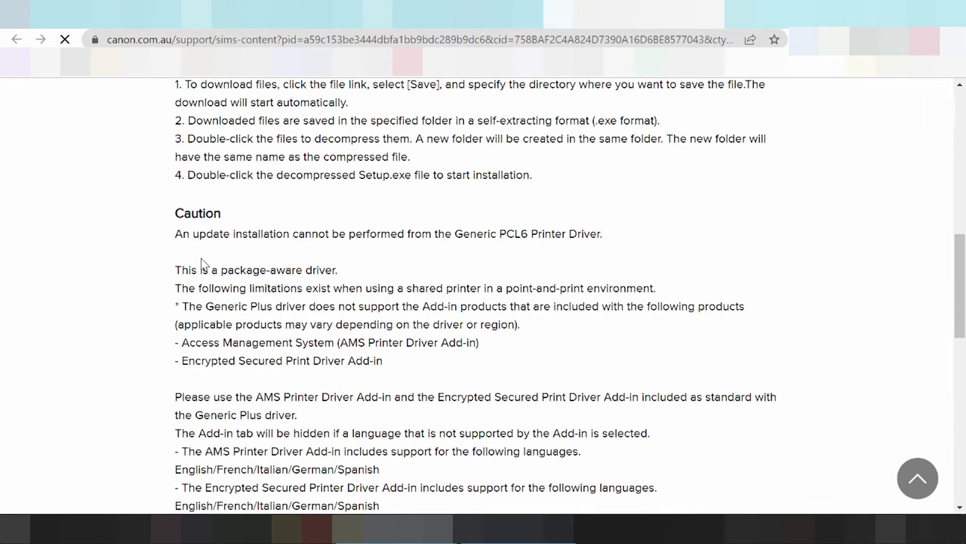
{"action": "scroll", "coordinate": [204, 255], "scroll_direction": "down", "scroll_amount": 3}
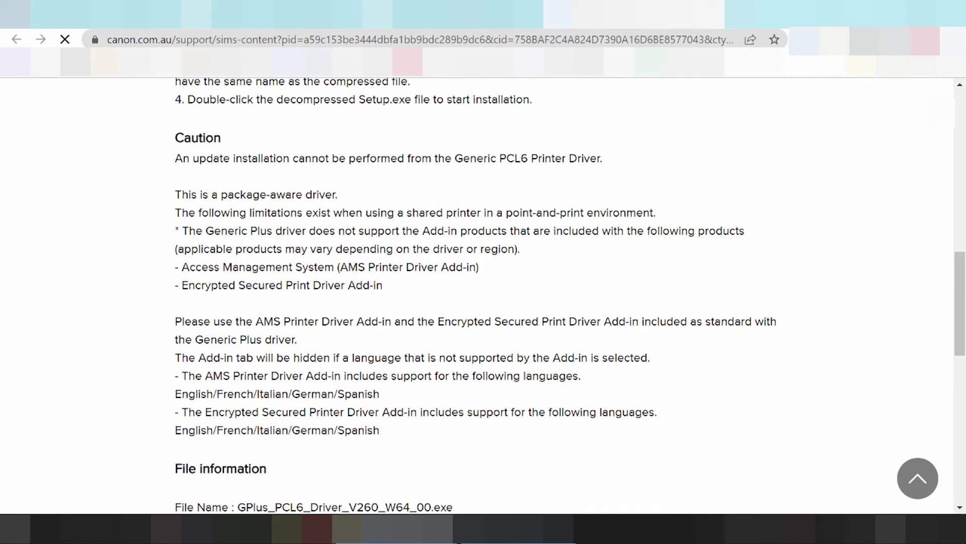
{"action": "scroll", "coordinate": [453, 237], "scroll_direction": "down", "scroll_amount": 3}
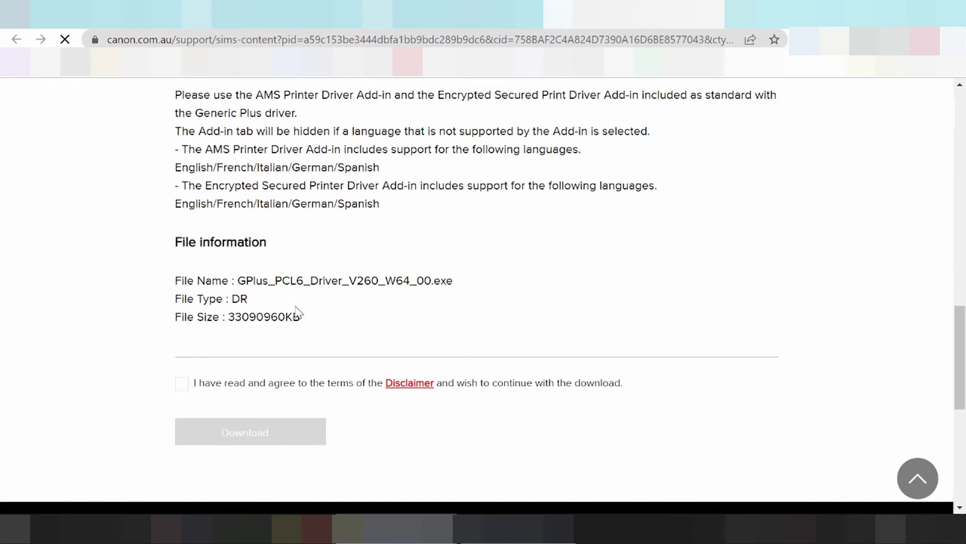
Accept the disclaimer and download GPlus_PCL6_Driver_V260_W64_00.exe
{"action": "left_click", "coordinate": [180, 386]}
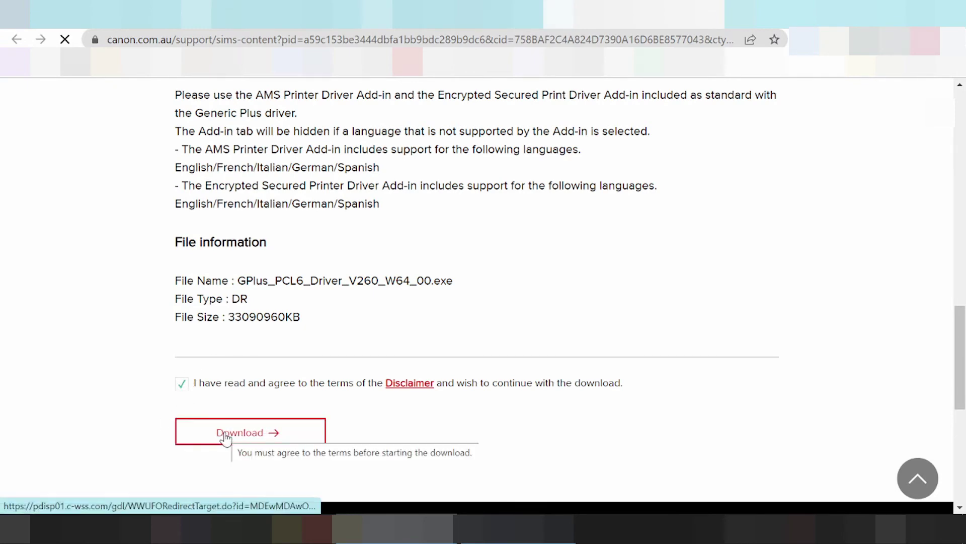
{"action": "left_click", "coordinate": [183, 389]}
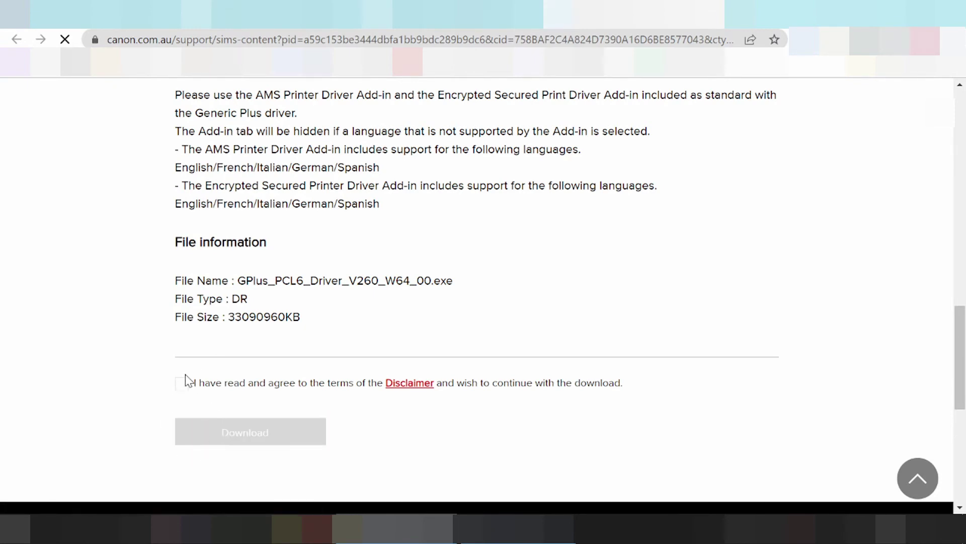
{"action": "left_click", "coordinate": [181, 387]}
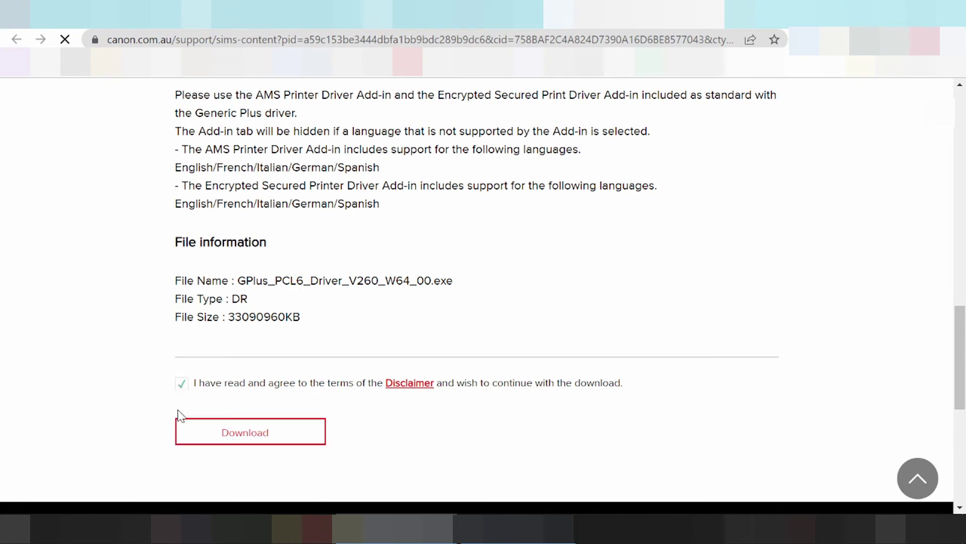
{"action": "left_click", "coordinate": [211, 446]}
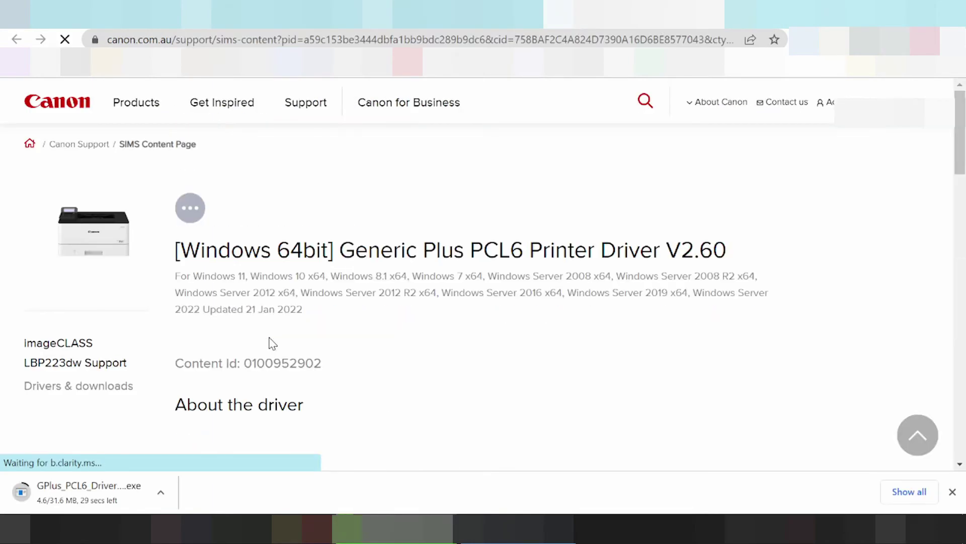
{"action": "scroll", "coordinate": [272, 343], "scroll_direction": "down", "scroll_amount": 5}
{"action": "left_click_drag", "start_coordinate": [175, 163], "coordinate": [288, 167]}
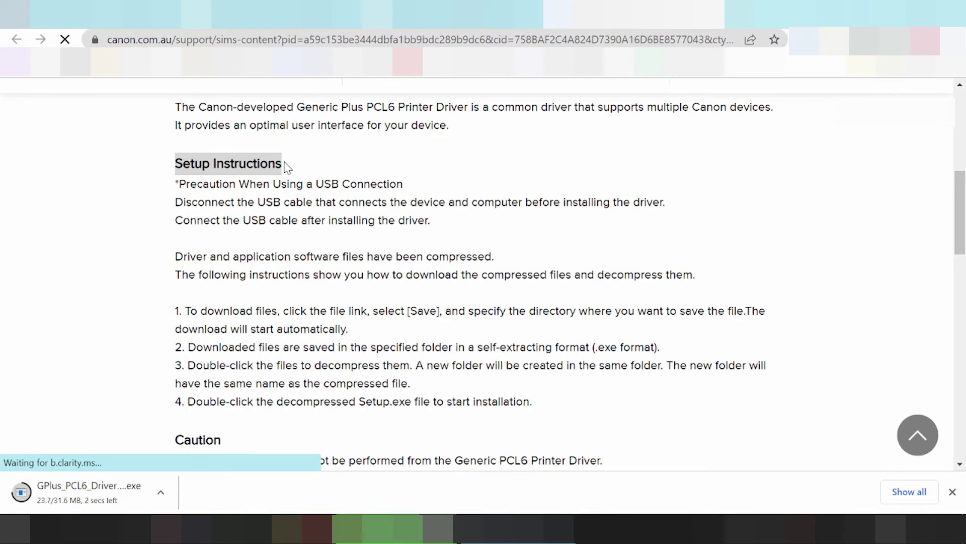